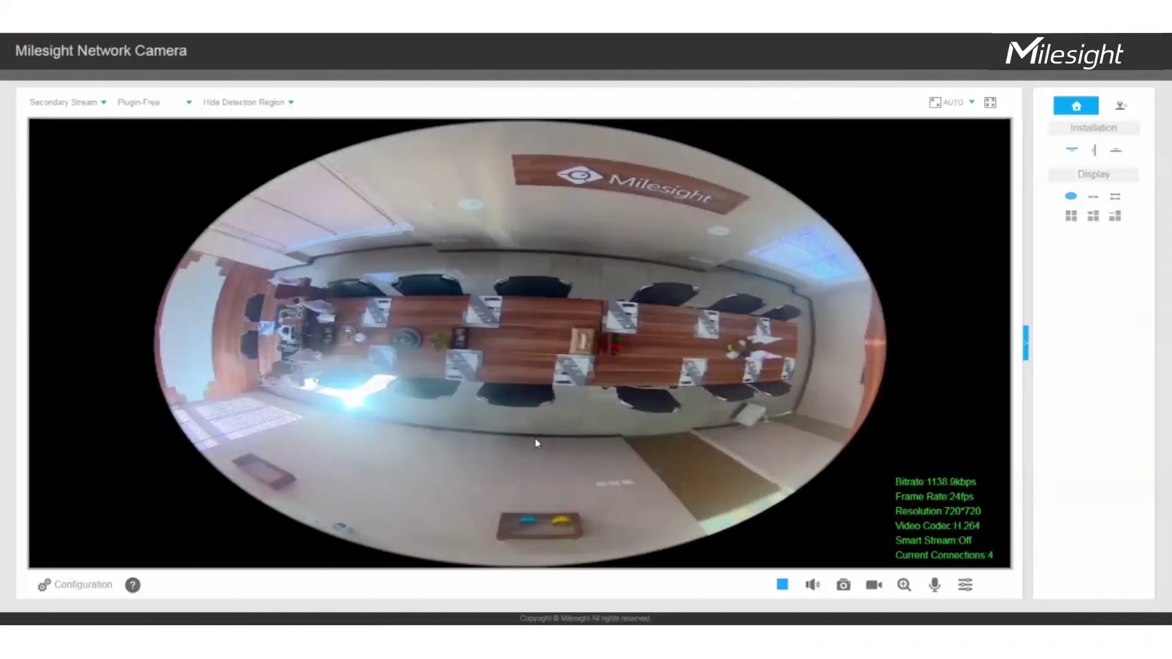
# Leave the live fisheye view for the camera's Configuration pages.
pyautogui.click(91, 587)
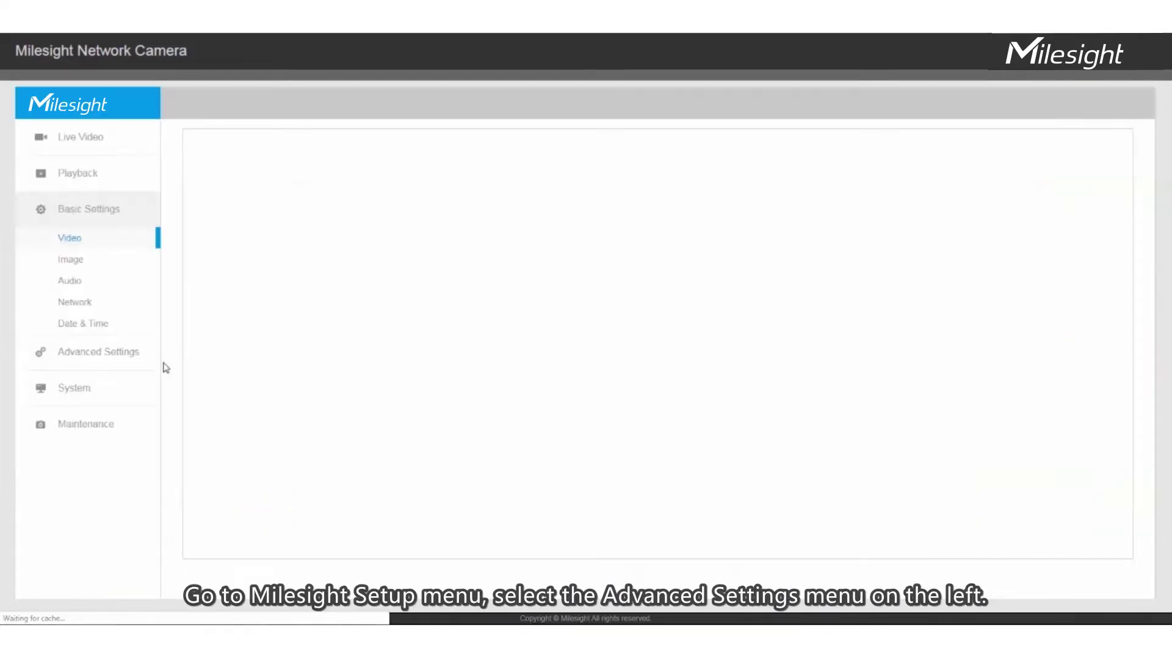
# Go to the Heat Map page under Advanced Settings.
pyautogui.click(104, 364)
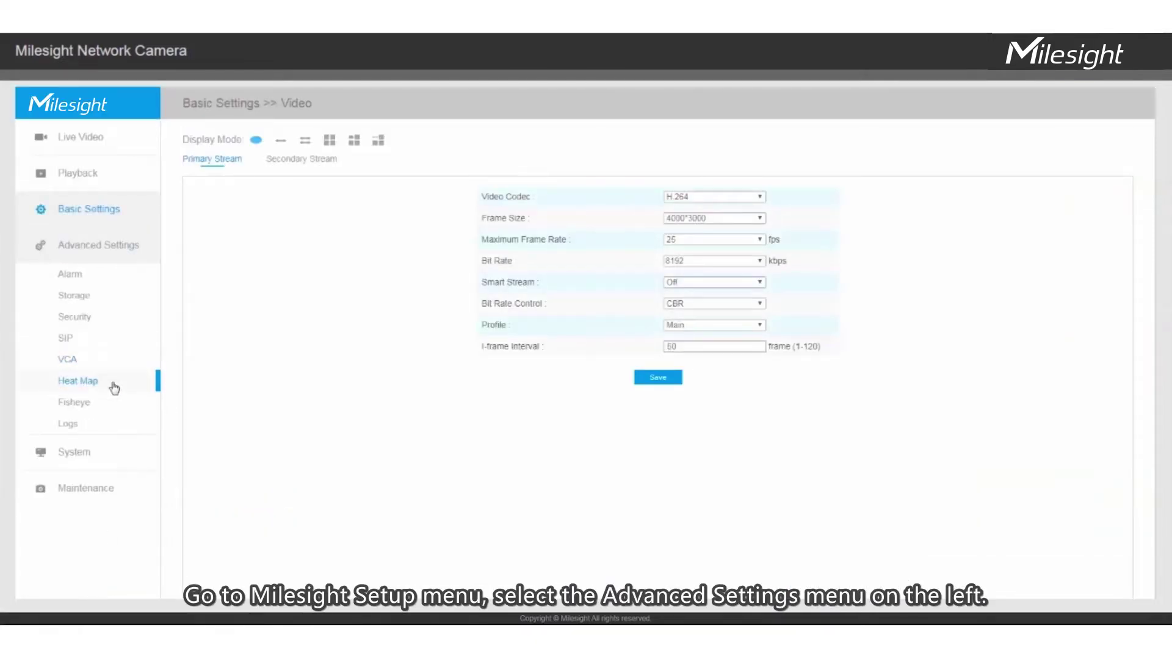
pyautogui.click(108, 384)
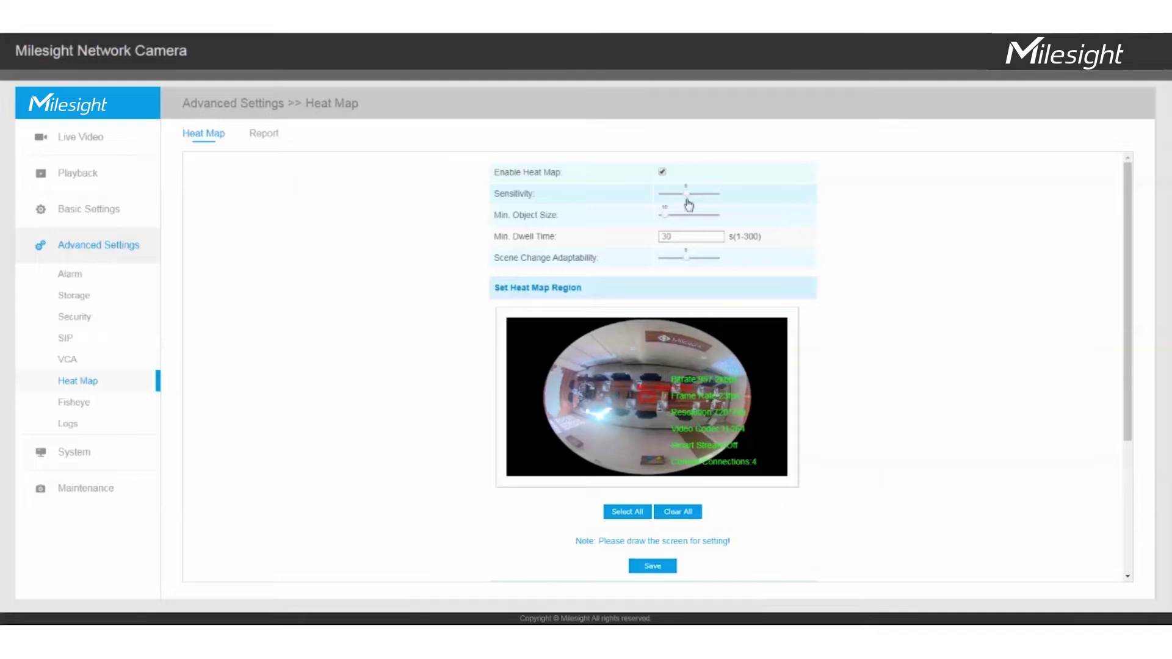
# Adjust the Sensitivity and Min. Object Size sliders, leaving Min. Dwell Time at 30 seconds.
pyautogui.moveTo(687, 195)
pyautogui.mouseDown()
pyautogui.moveTo(723, 195)
pyautogui.moveTo(652, 194)
pyautogui.moveTo(684, 202)
pyautogui.mouseUp()
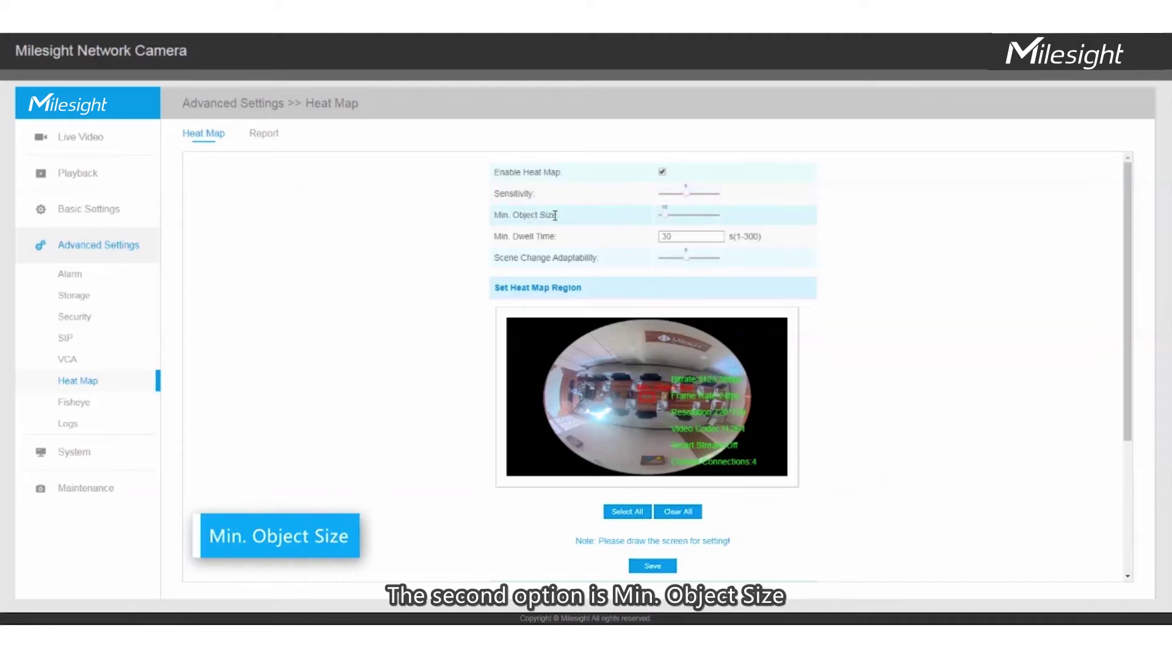
pyautogui.moveTo(663, 215); pyautogui.dragTo(704, 218)
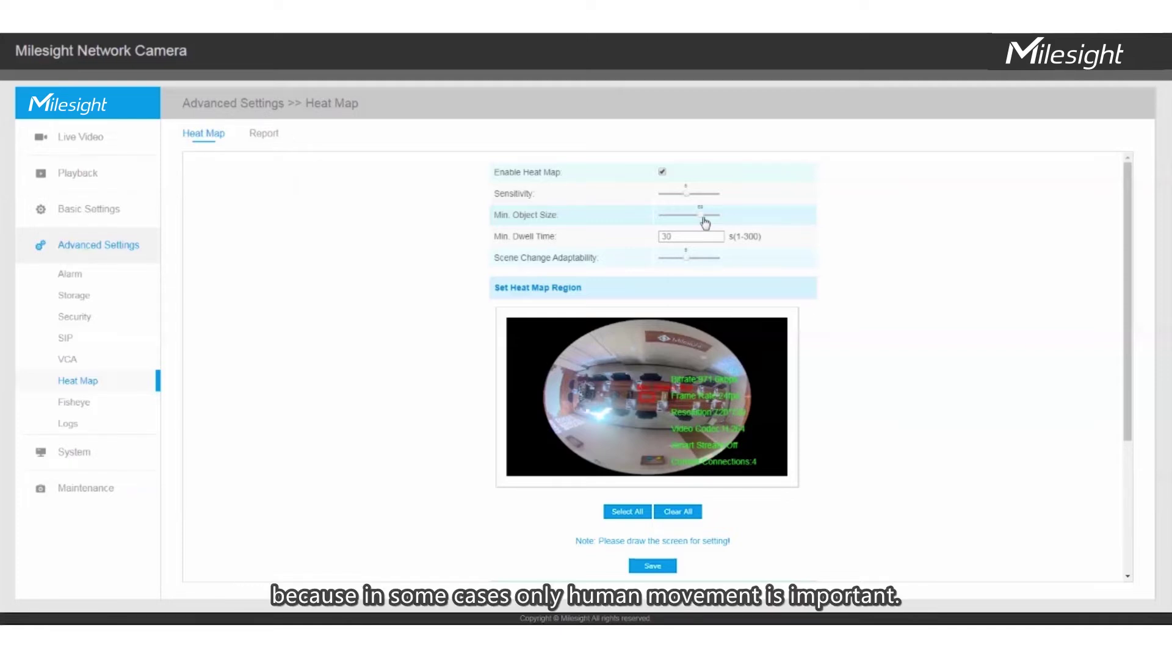
pyautogui.moveTo(704, 221); pyautogui.dragTo(672, 220)
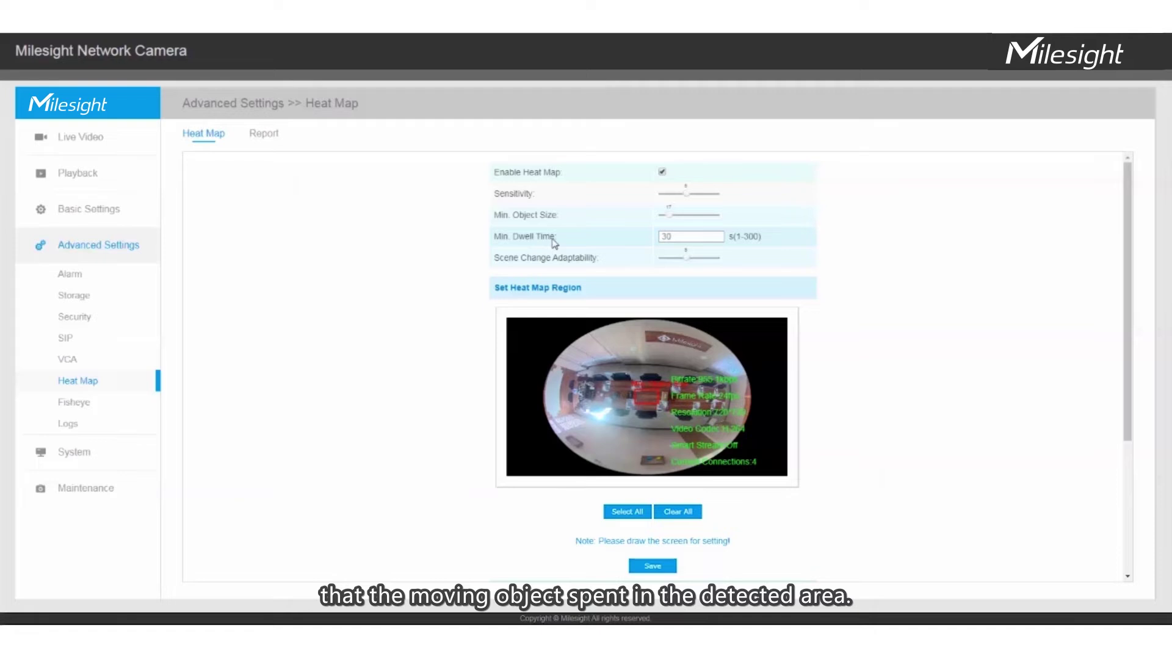
pyautogui.click(680, 236)
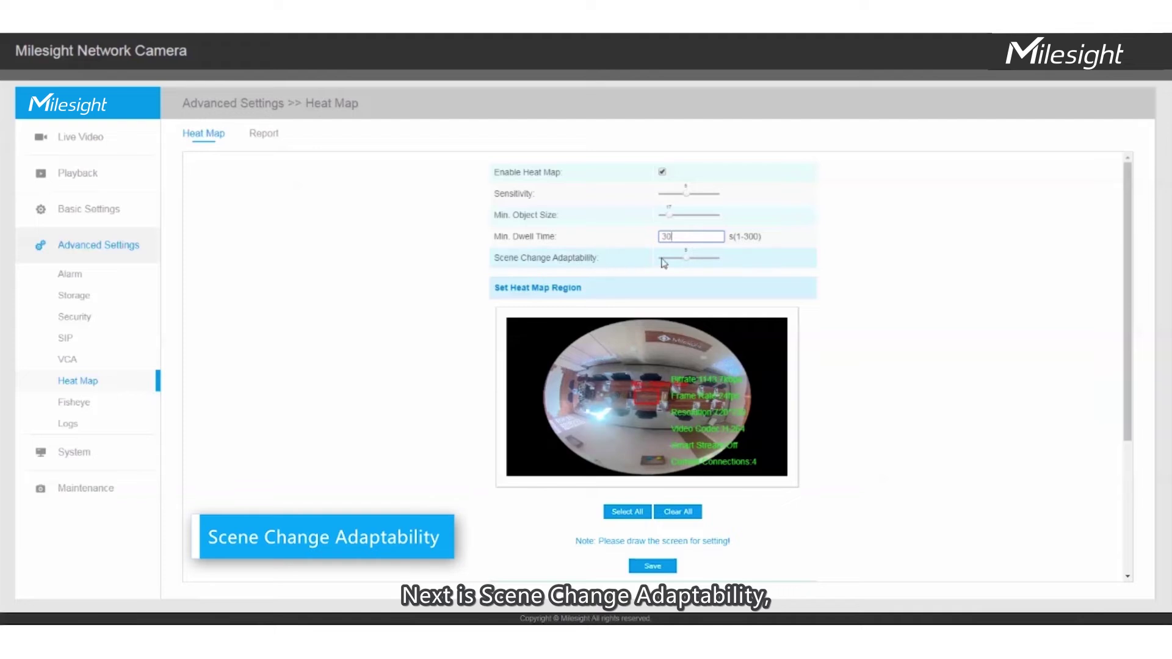
pyautogui.moveTo(686, 259)
pyautogui.mouseDown()
pyautogui.moveTo(659, 262)
pyautogui.moveTo(723, 267)
pyautogui.moveTo(685, 265)
pyautogui.mouseUp()
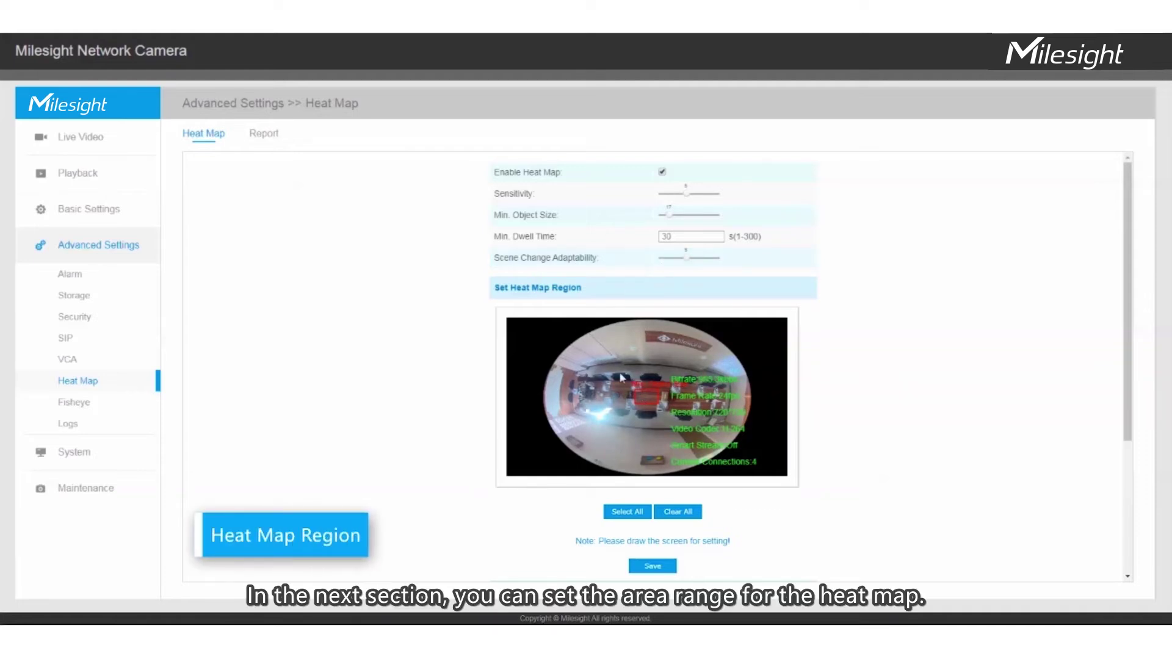
# Clear the heat map region and draw a custom region covering most of the room.
pyautogui.click(624, 515)
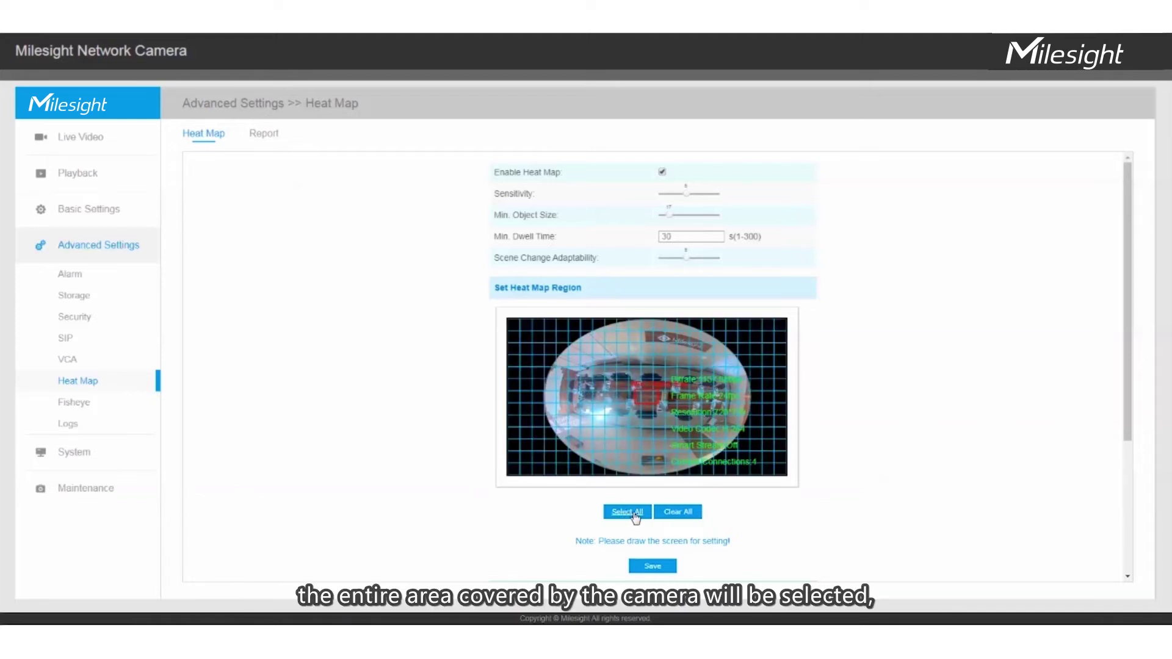
pyautogui.click(678, 513)
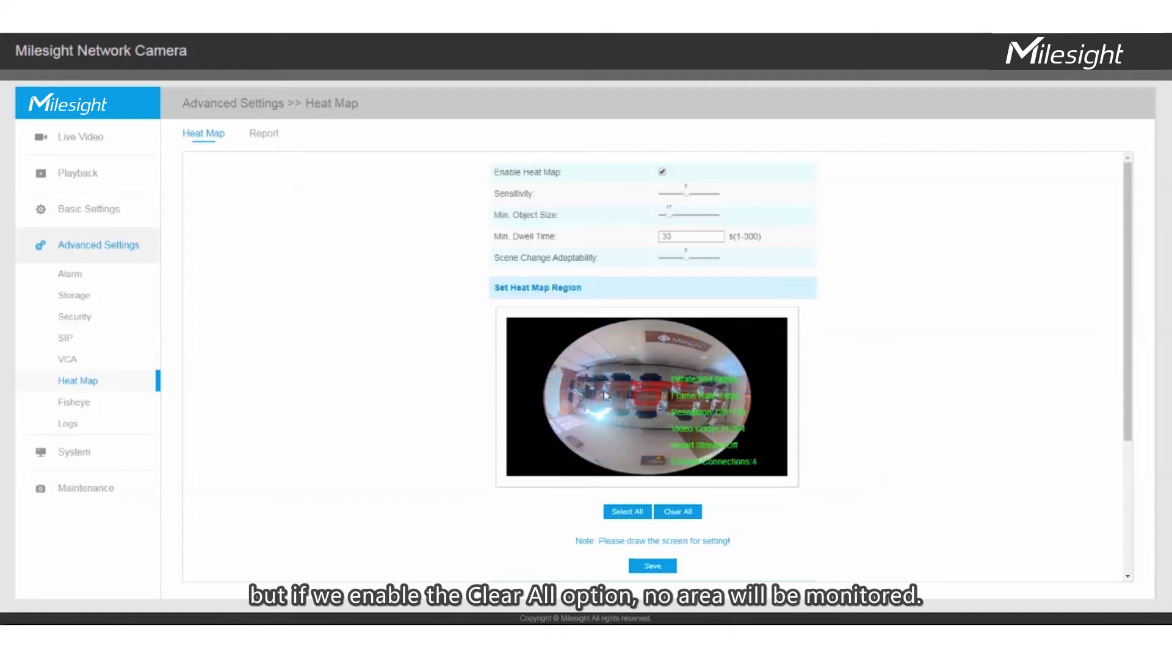
pyautogui.moveTo(557, 333); pyautogui.dragTo(736, 455)
pyautogui.moveTo(549, 356)
pyautogui.mouseDown()
pyautogui.moveTo(551, 435)
pyautogui.moveTo(592, 467)
pyautogui.moveTo(741, 481)
pyautogui.mouseUp()
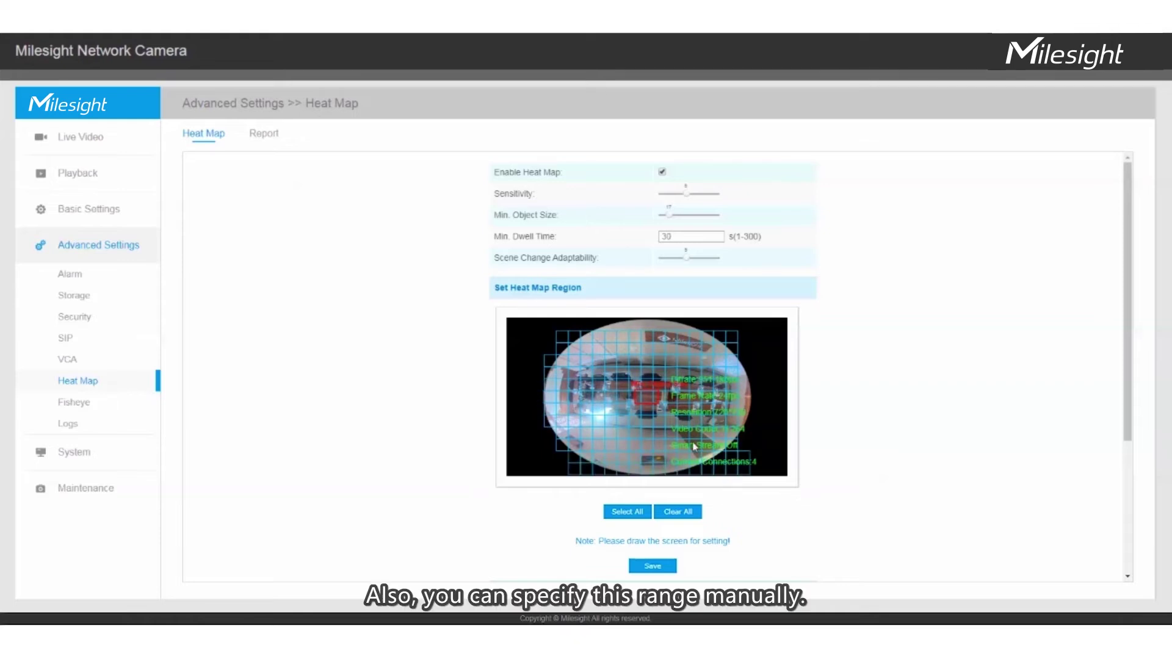
pyautogui.moveTo(602, 326); pyautogui.dragTo(702, 336)
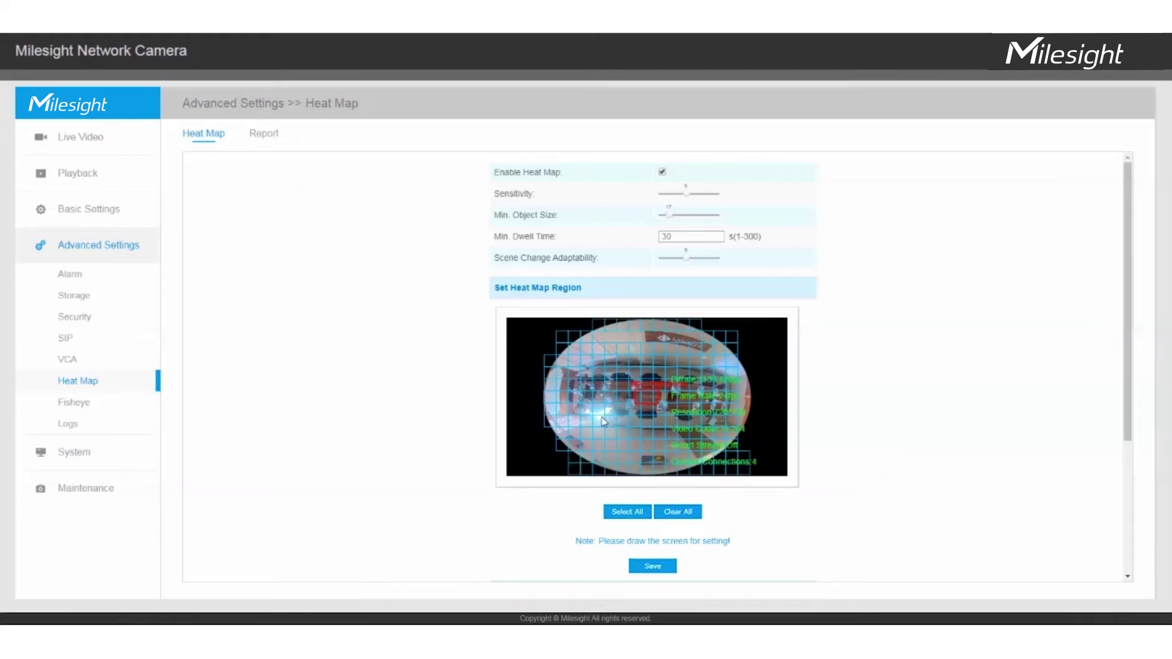
# Bring up the weekly Time Schedule editor from Schedule Settings.
pyautogui.scroll(-1, 612, 420)
pyautogui.scroll(-1, 615, 421)
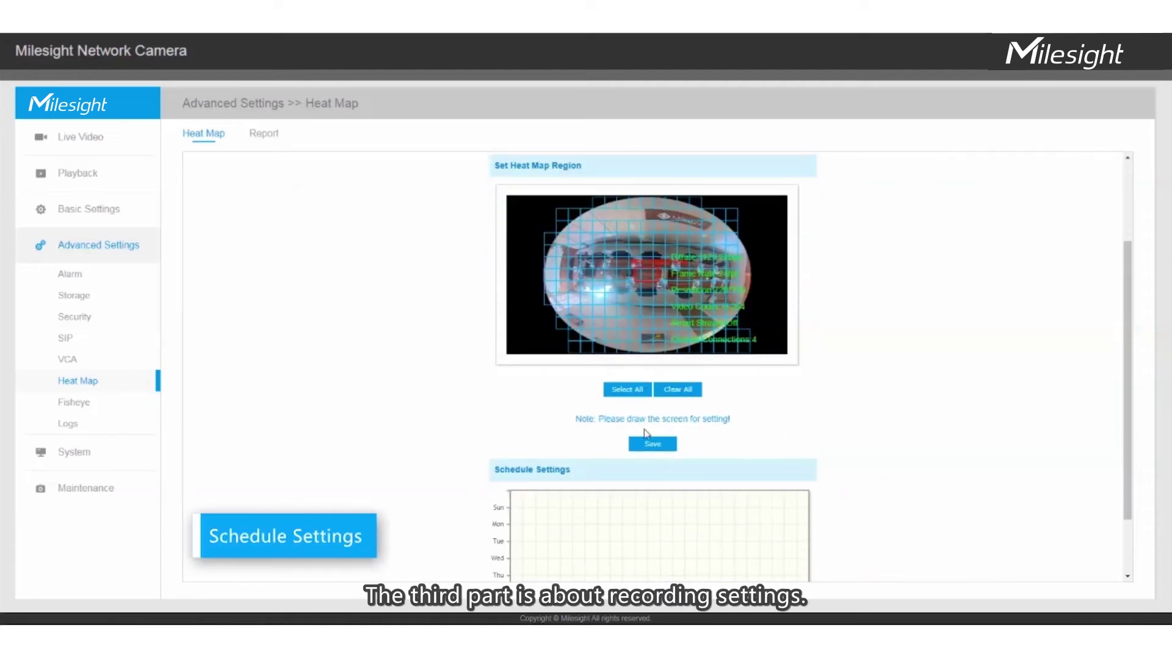
pyautogui.scroll(-1, 611, 433)
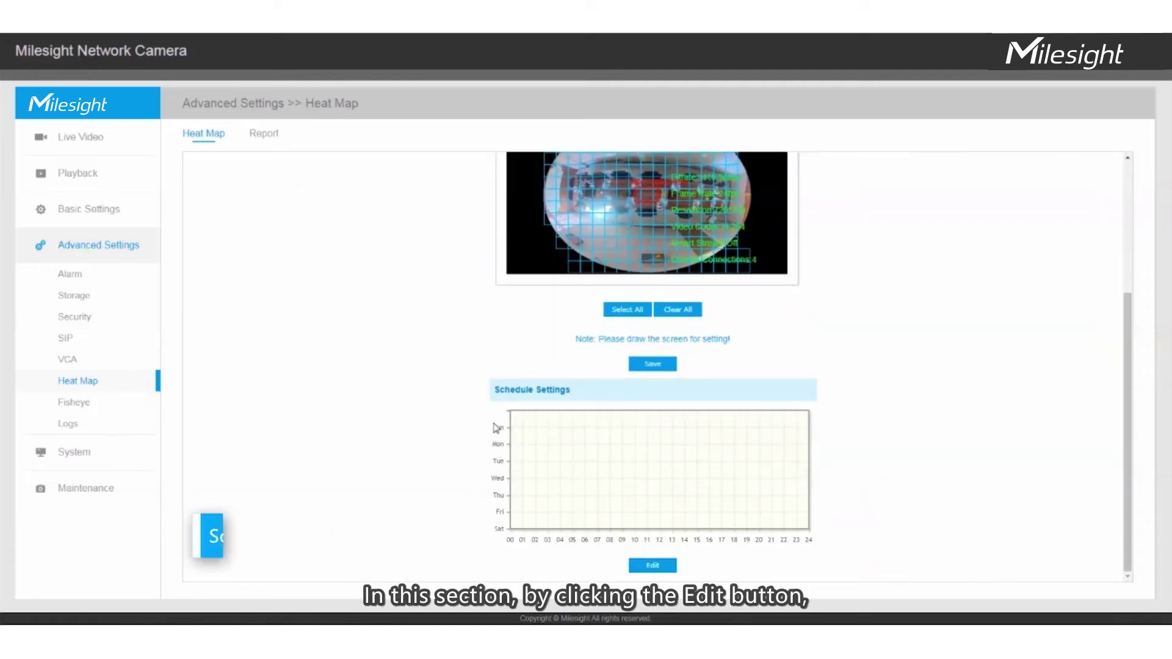
pyautogui.click(638, 566)
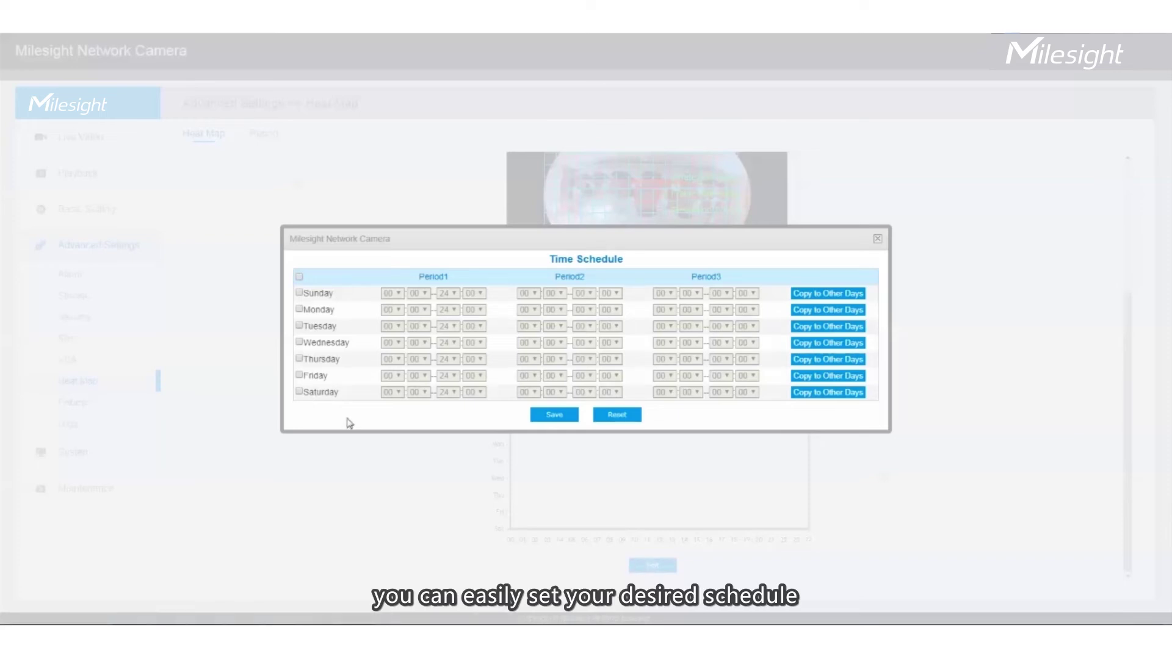
# Schedule every day except Friday, with Sunday Period1 running 08:00–16:00.
pyautogui.click(299, 278)
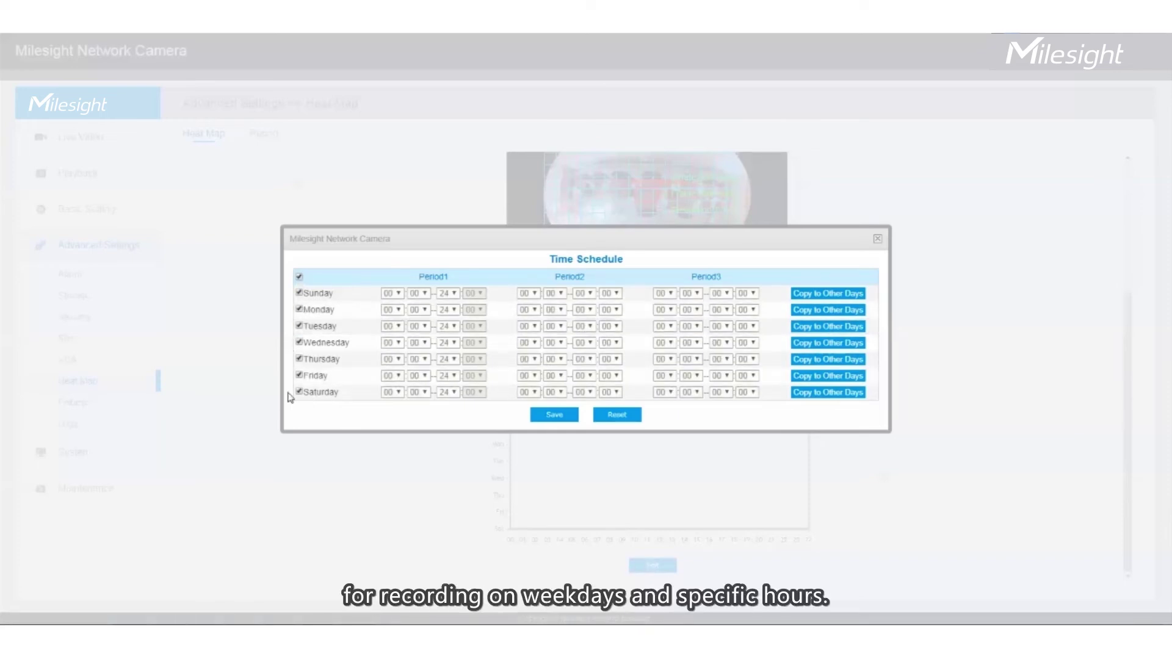
pyautogui.click(299, 375)
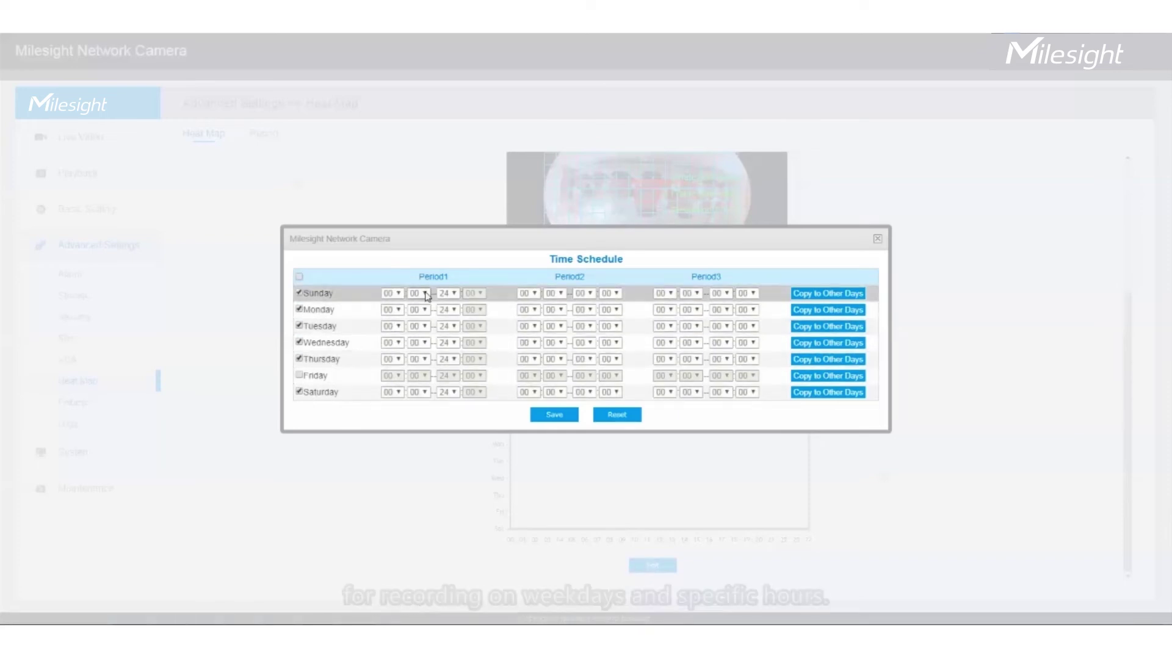
pyautogui.click(392, 293)
pyautogui.click(389, 386)
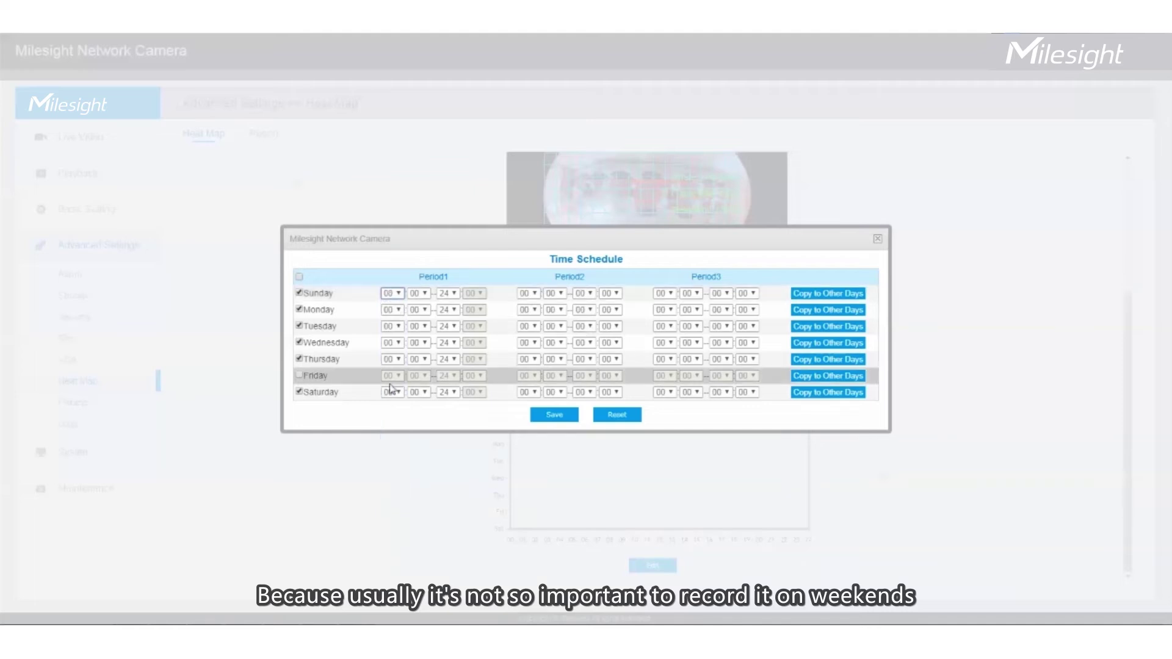
pyautogui.click(453, 293)
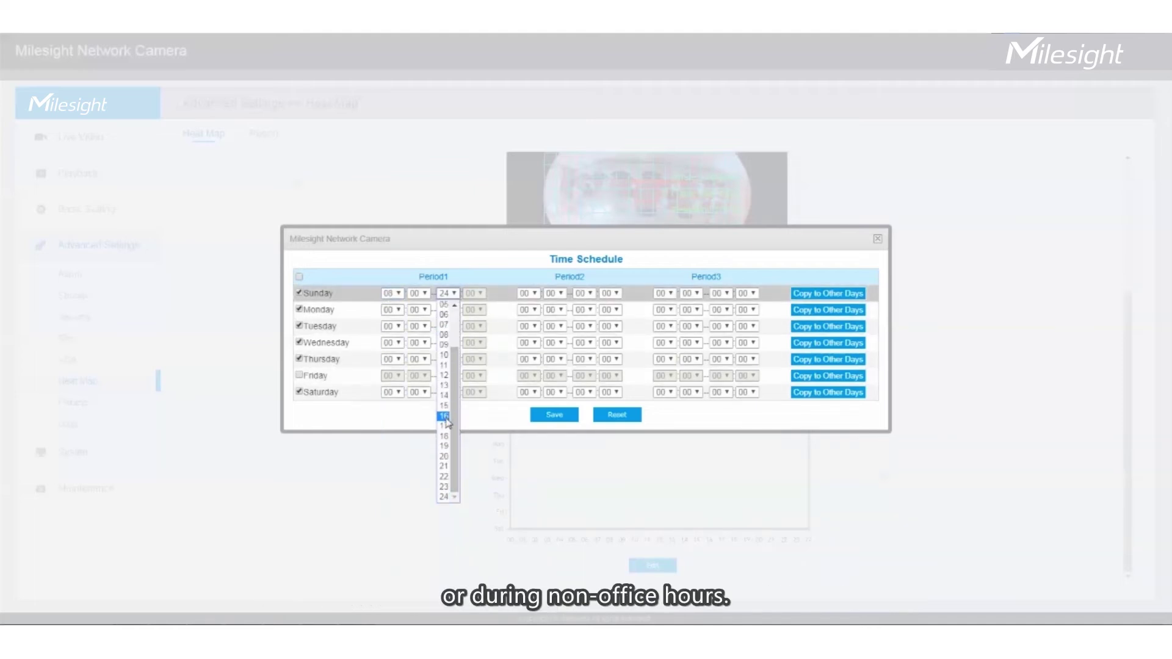
pyautogui.click(445, 417)
# Start Sunday's second period at 06, save the schedule, and go to the Report page.
pyautogui.click(528, 293)
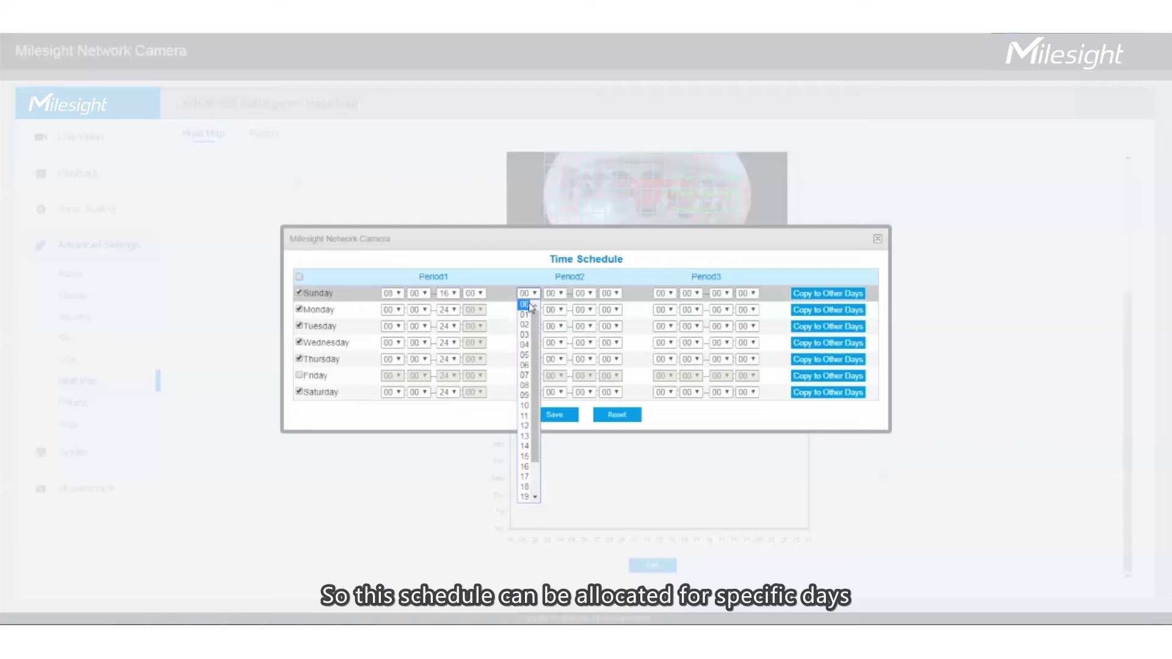
pyautogui.click(525, 365)
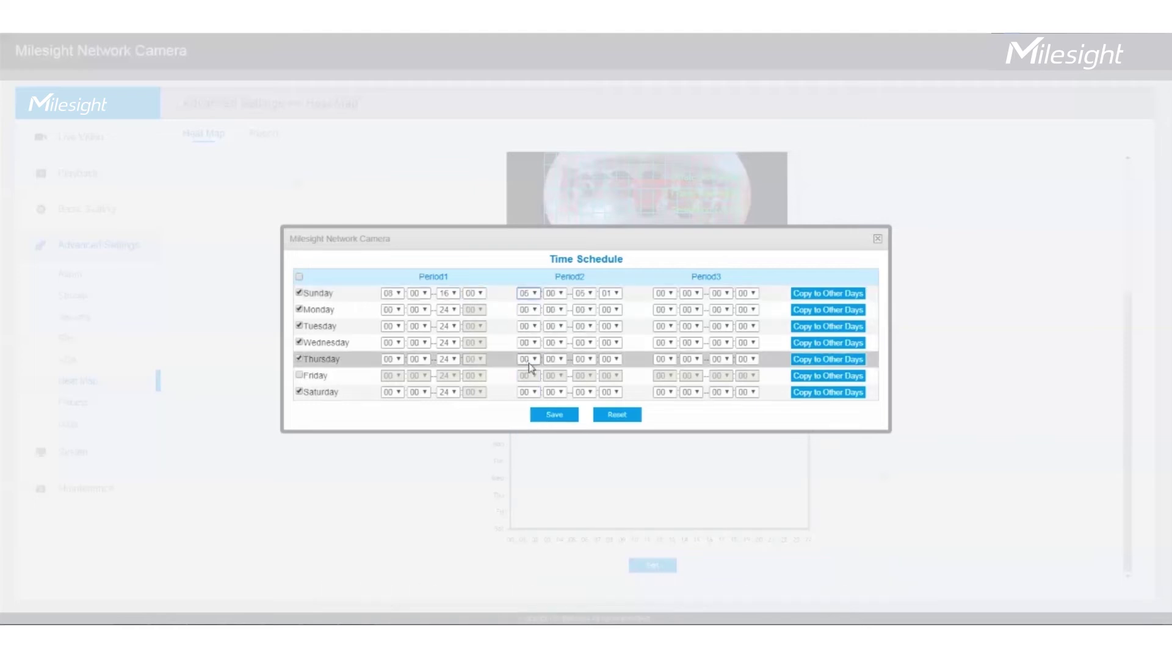
pyautogui.click(557, 416)
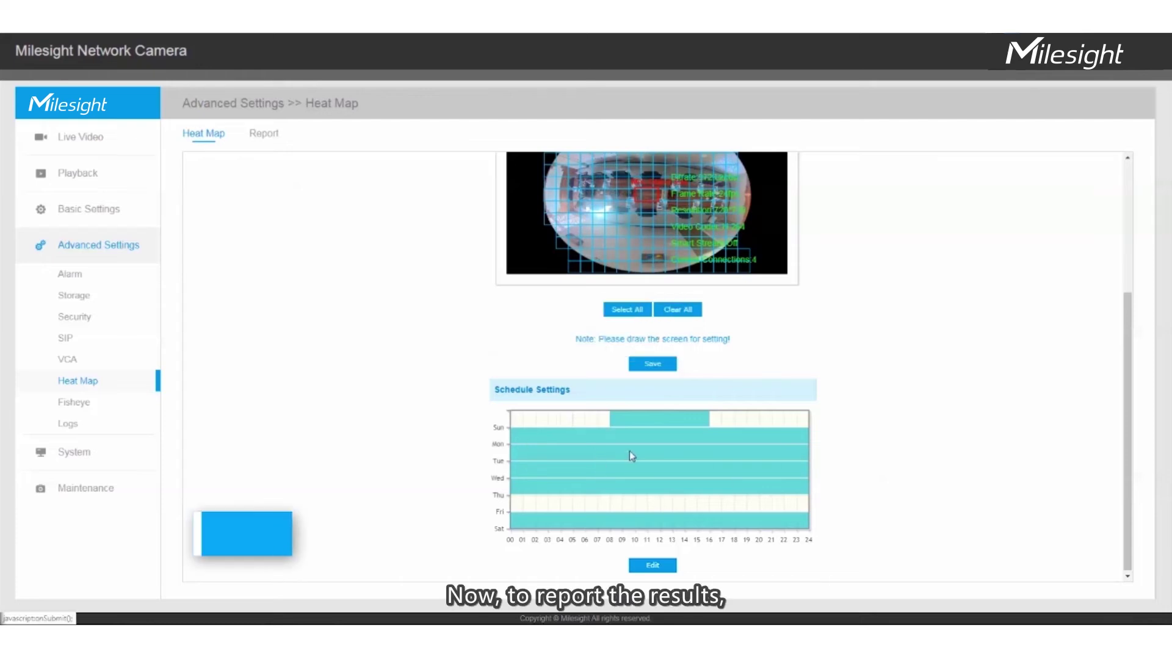
pyautogui.click(264, 136)
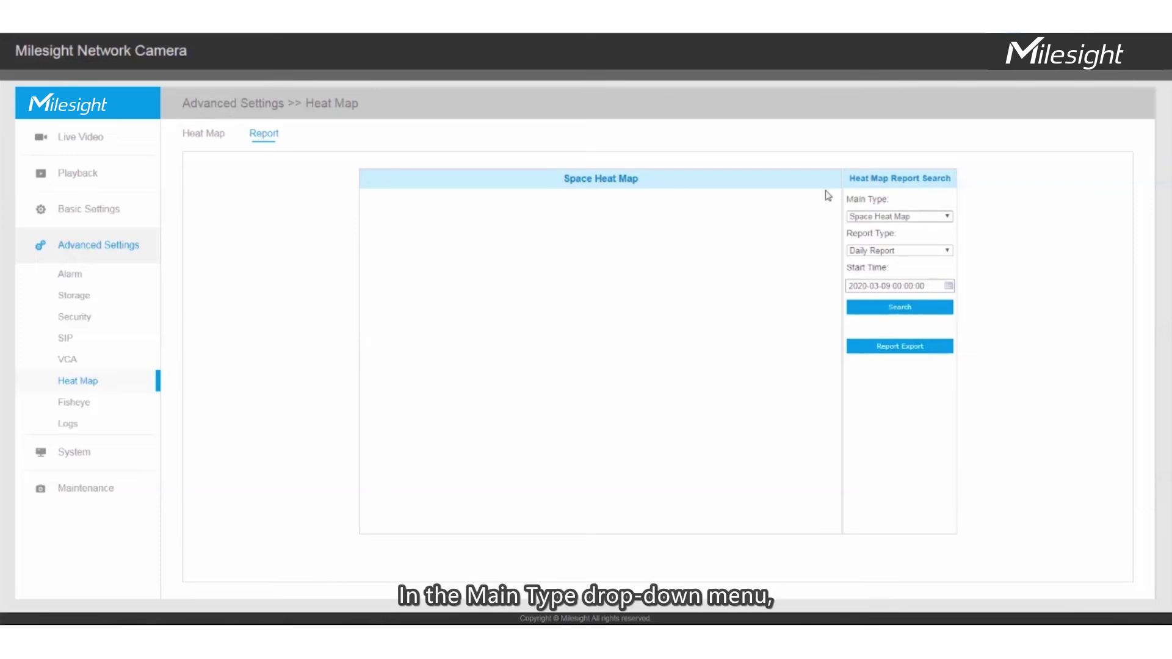
pyautogui.click(889, 216)
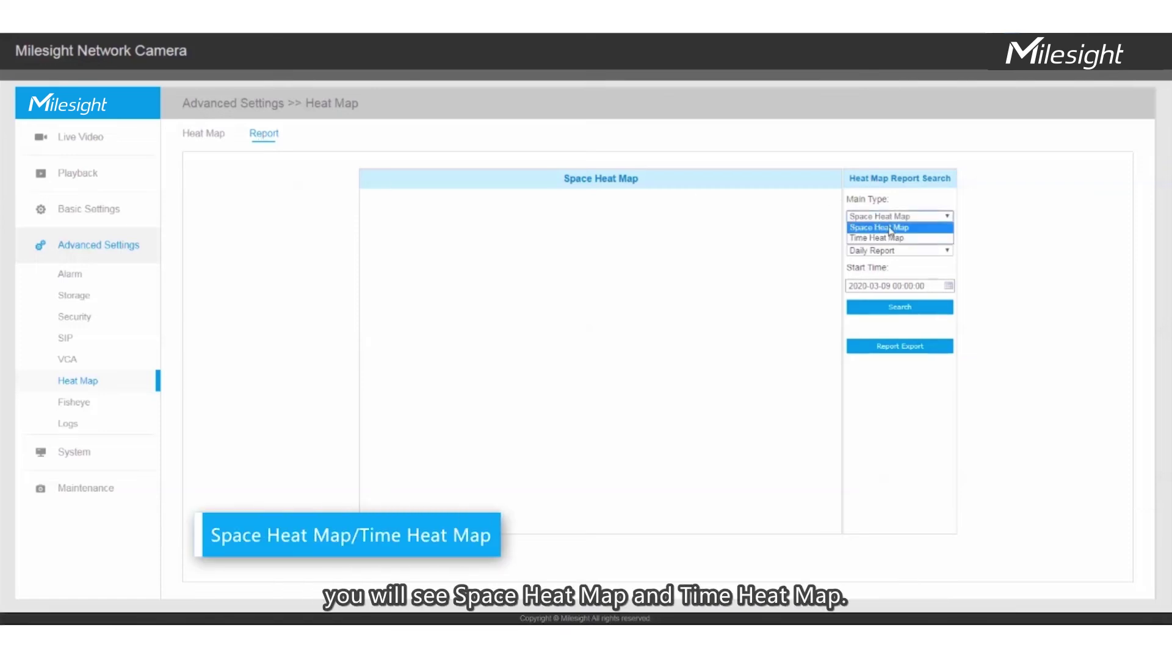
pyautogui.click(893, 227)
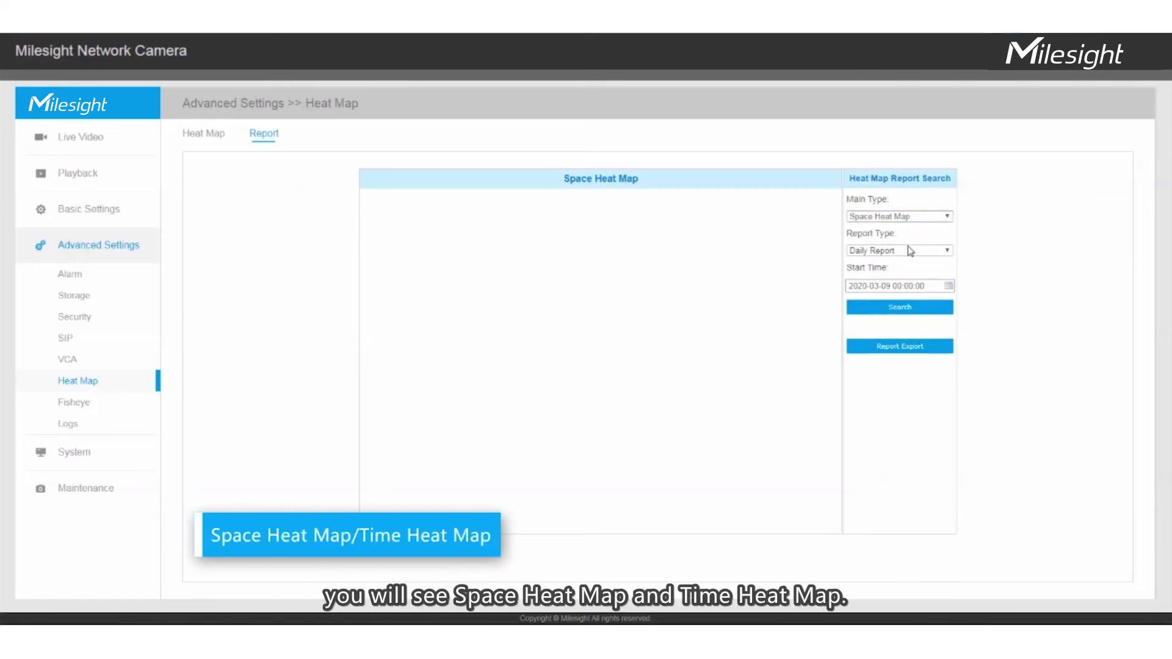
pyautogui.click(909, 251)
pyautogui.click(862, 272)
pyautogui.click(944, 290)
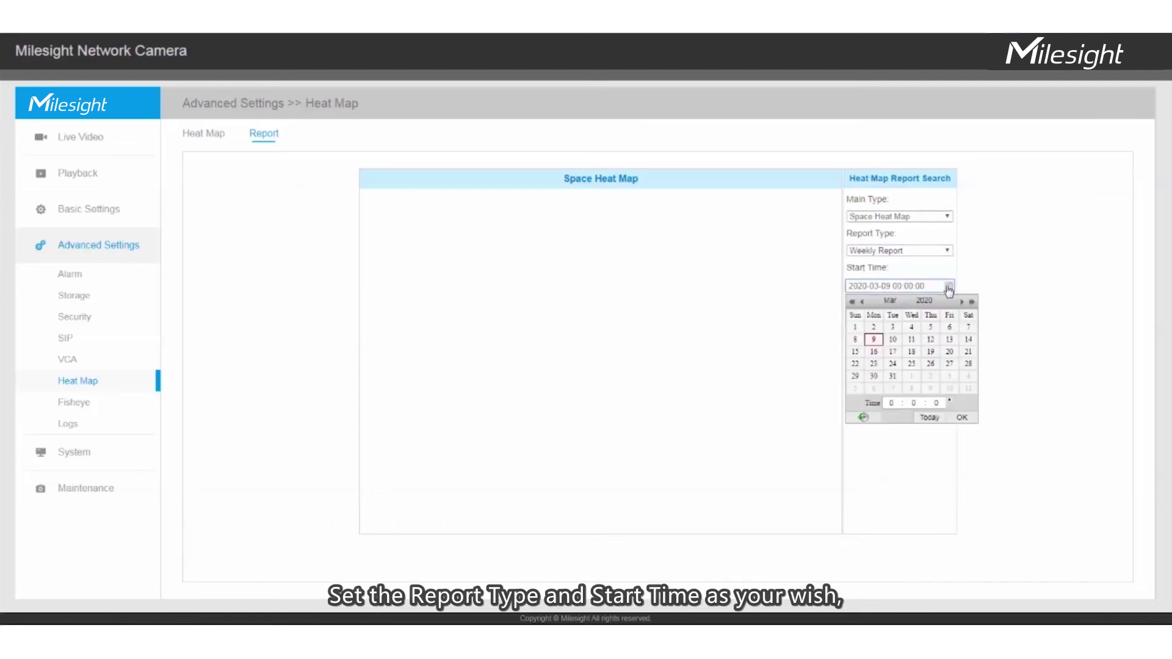
pyautogui.click(875, 330)
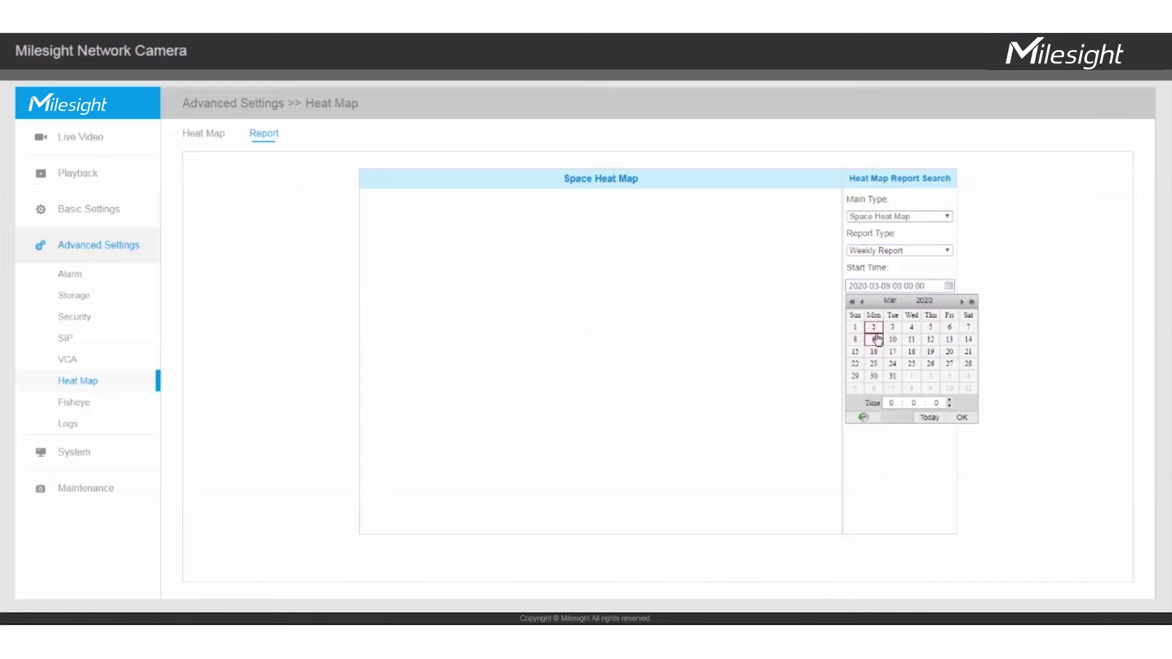
pyautogui.click(961, 418)
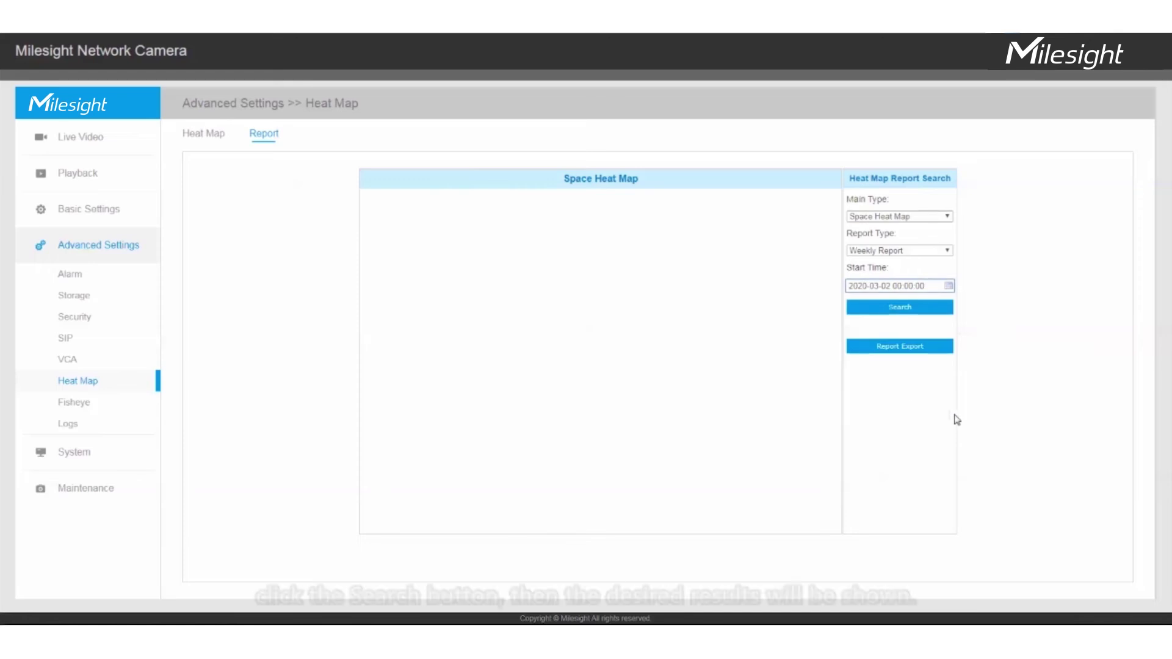
pyautogui.click(892, 311)
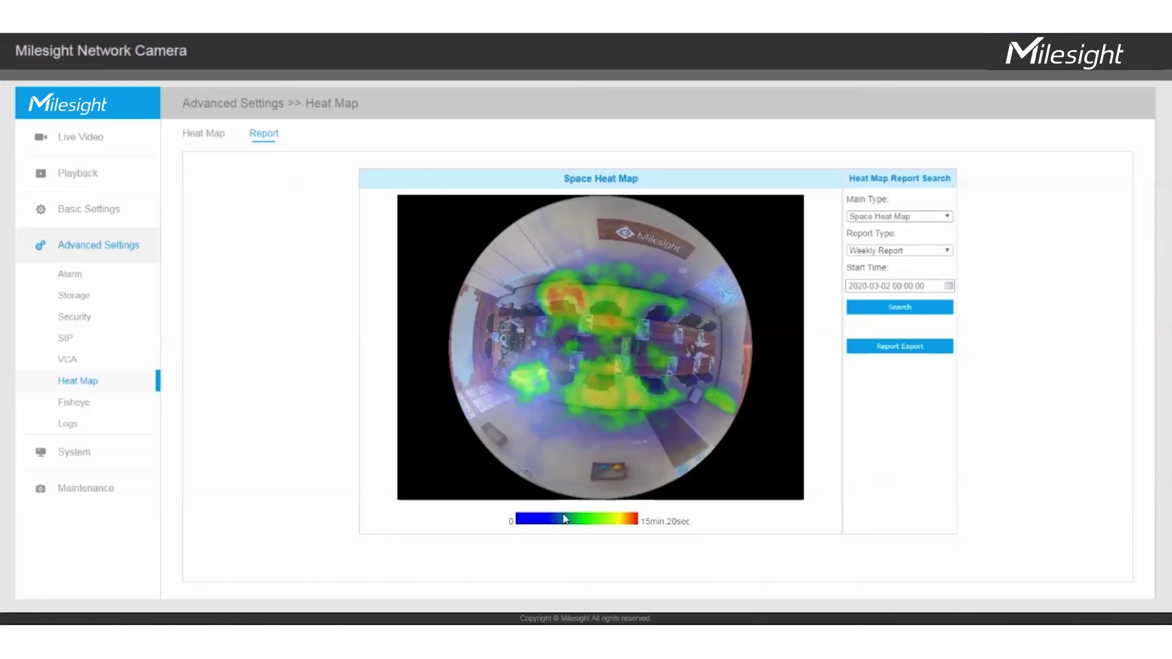
# Switch Main Type to Time Heat Map and search to draw the weekly chart.
pyautogui.click(899, 220)
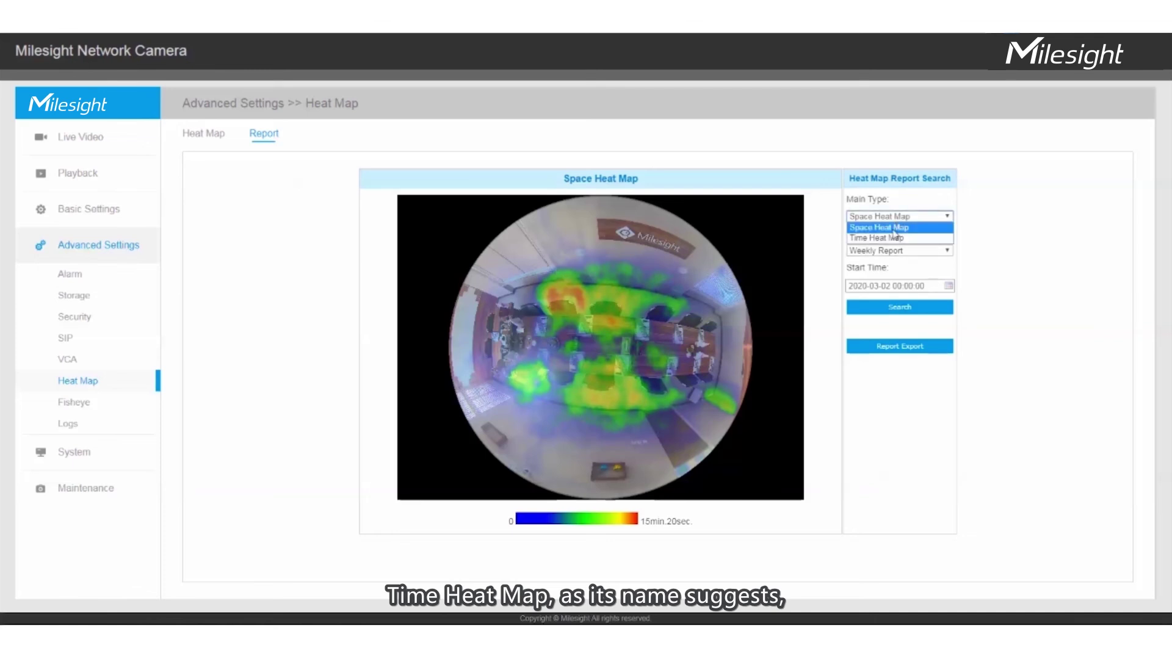
pyautogui.click(890, 236)
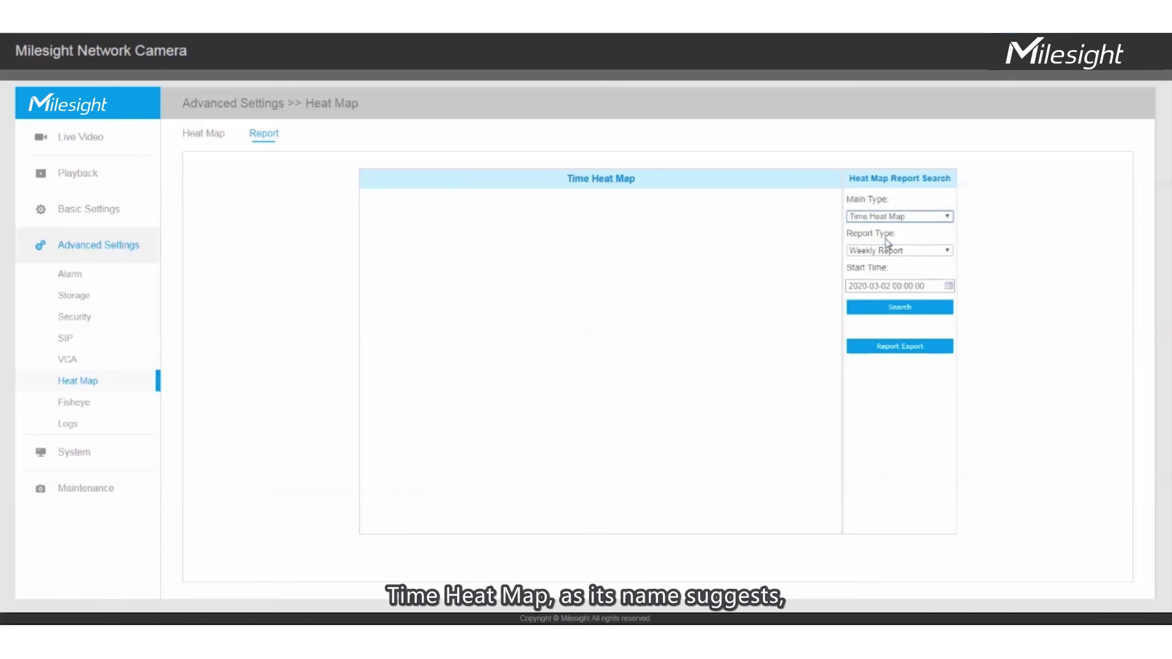
pyautogui.click(901, 307)
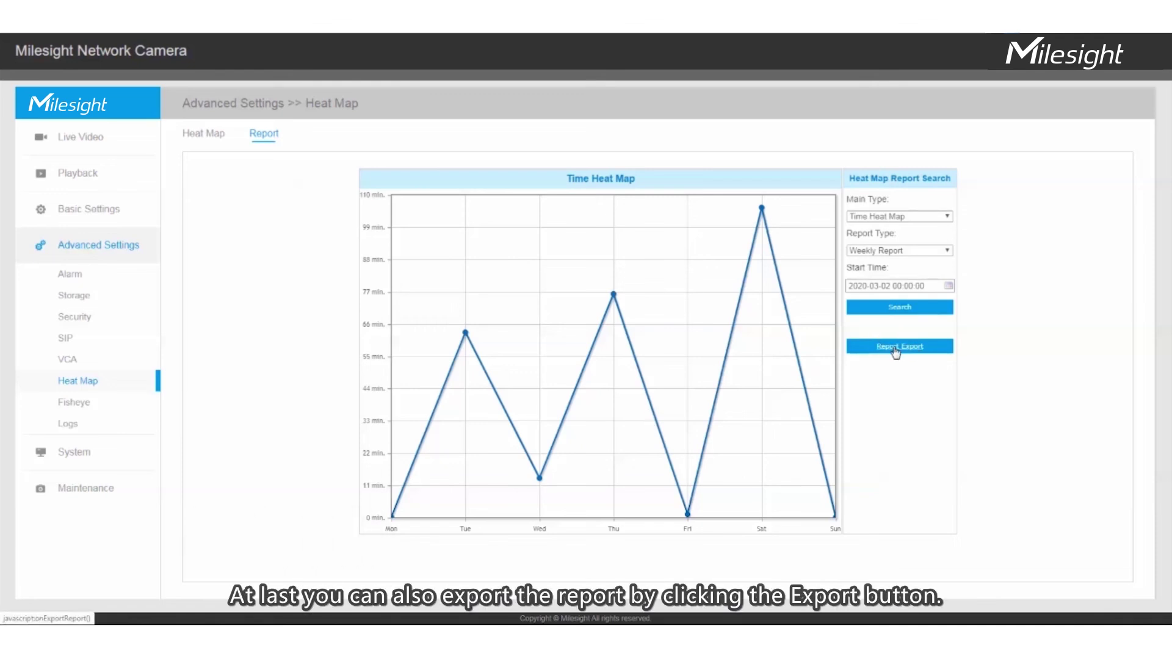
# Regenerate the weekly Space Heat Map and export it as a PNG.
pyautogui.click(903, 220)
pyautogui.click(903, 227)
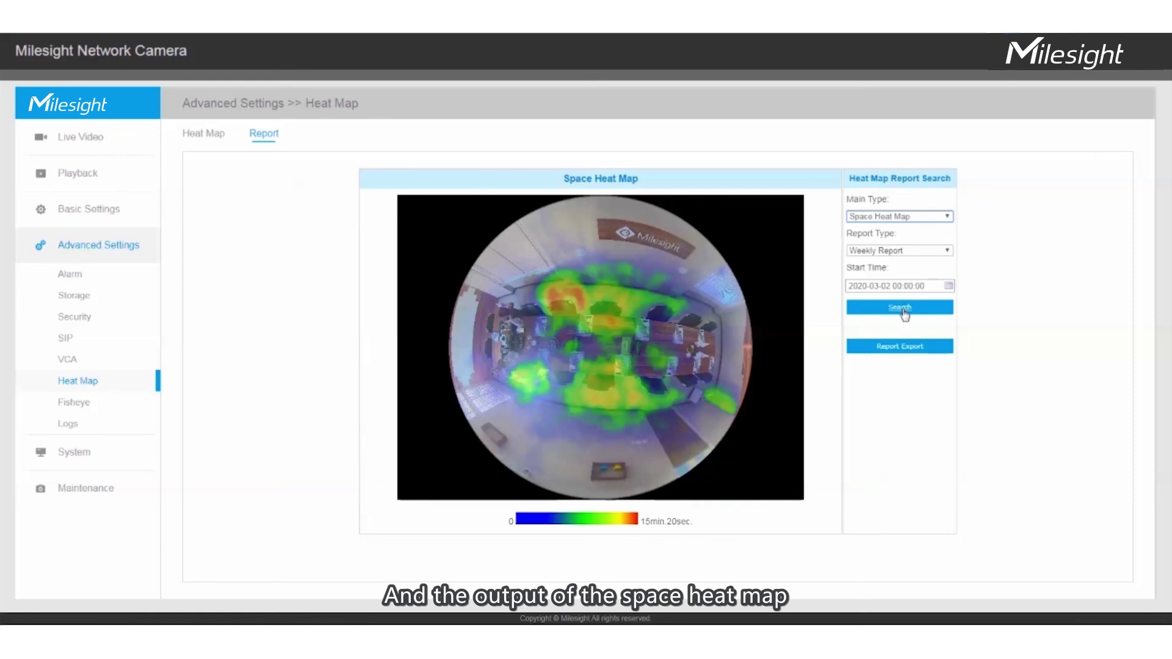
pyautogui.click(905, 310)
pyautogui.click(909, 355)
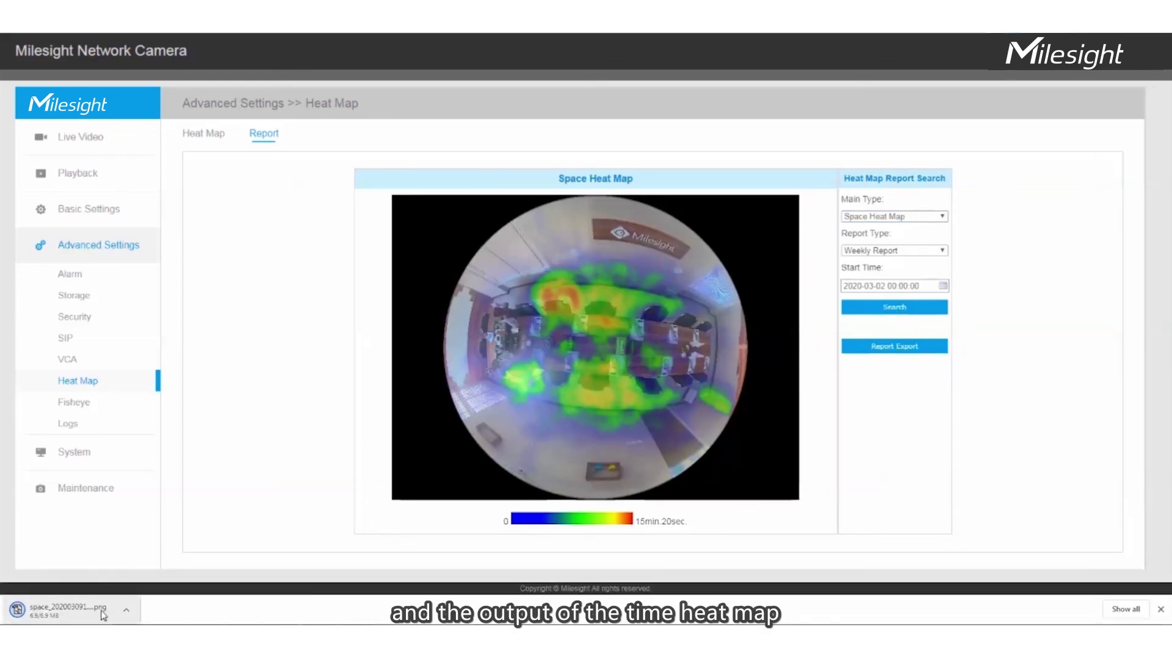
# Switch to Time Heat Map and export the weekly report as CSV.
pyautogui.click(943, 218)
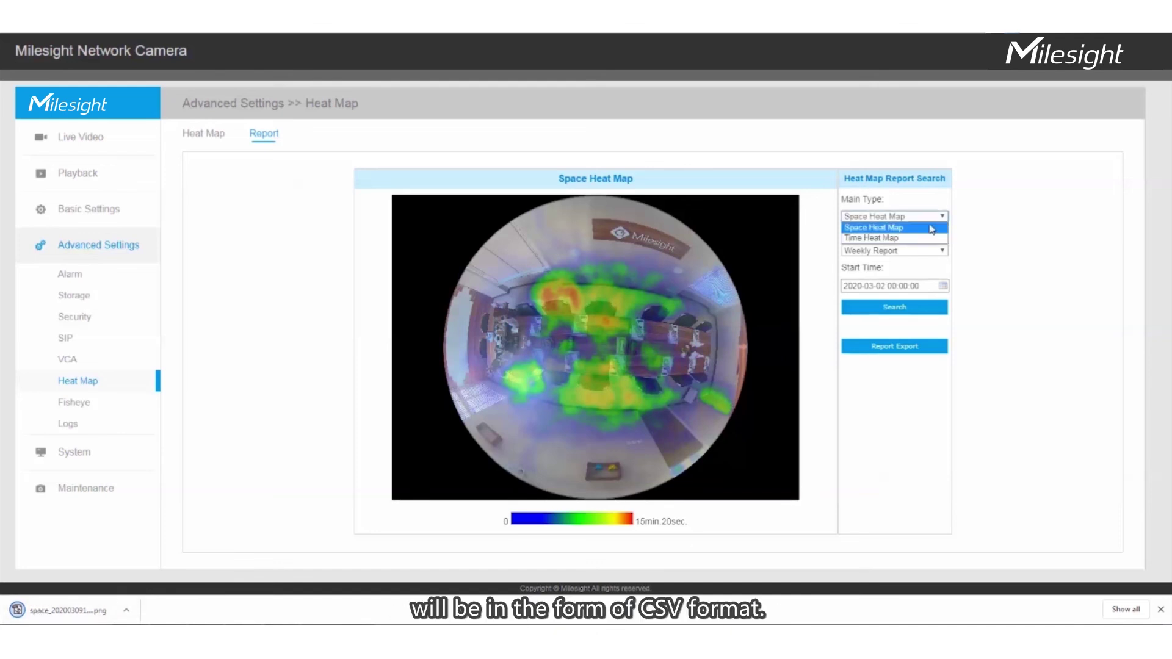
pyautogui.click(908, 238)
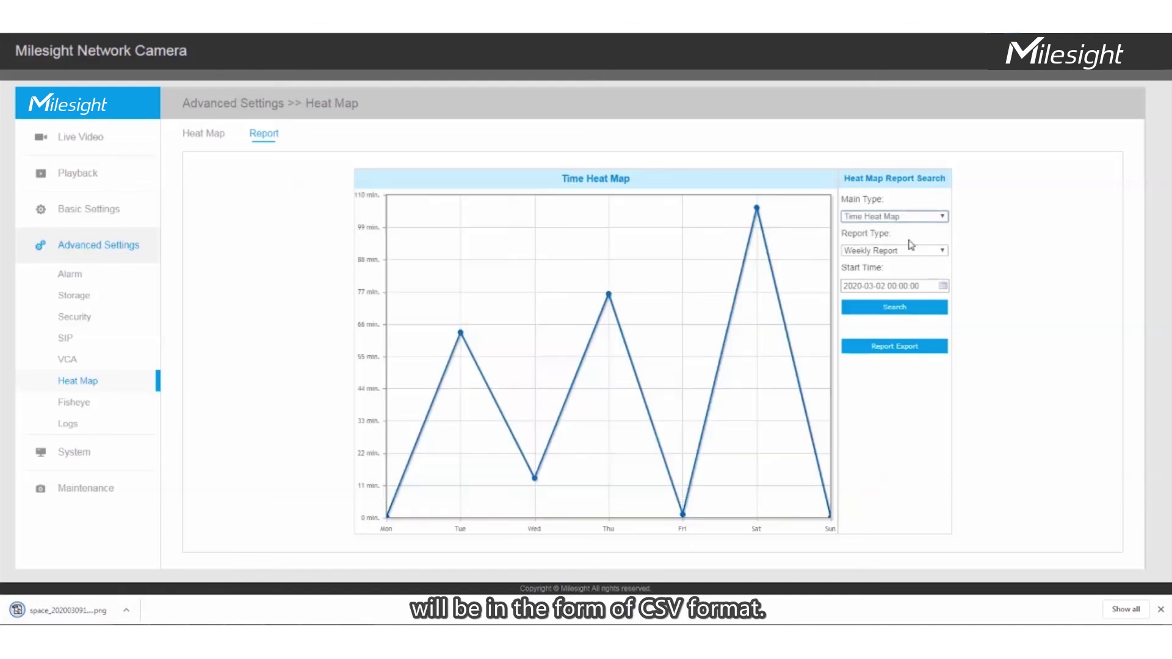
pyautogui.click(902, 349)
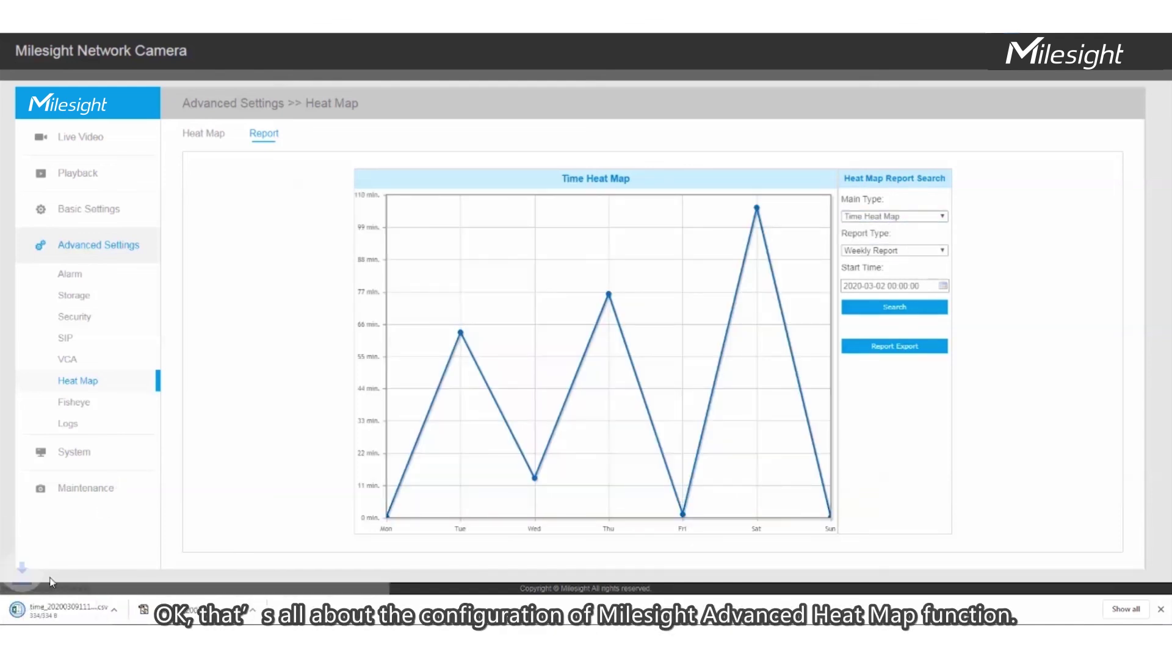